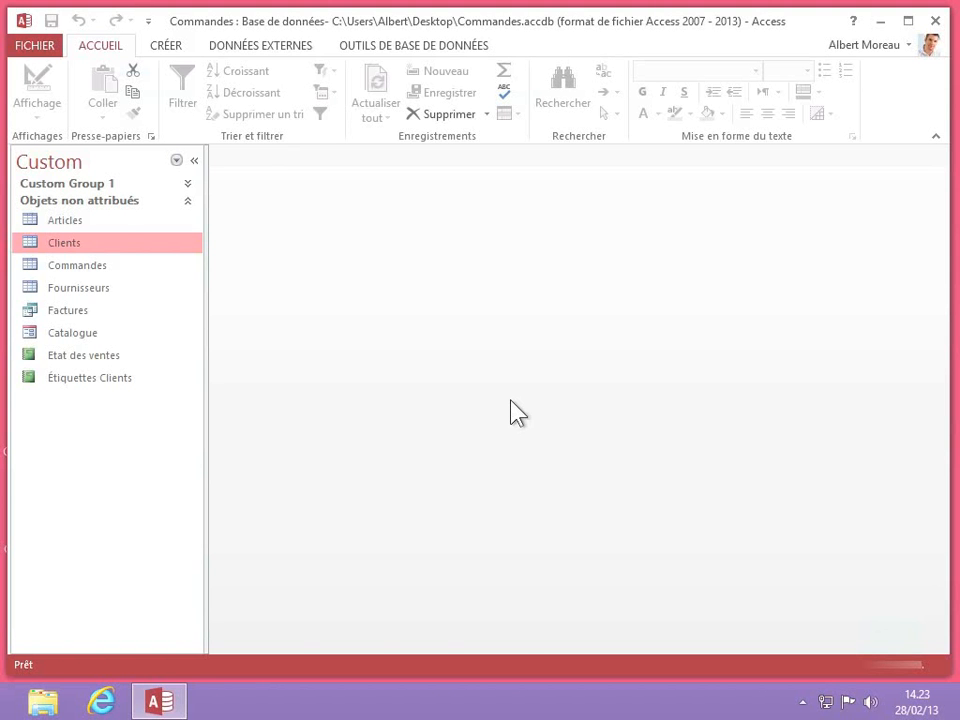
Step: Open the Clients table and replace the first record's Prénom with a different first name
double_click(56, 252)
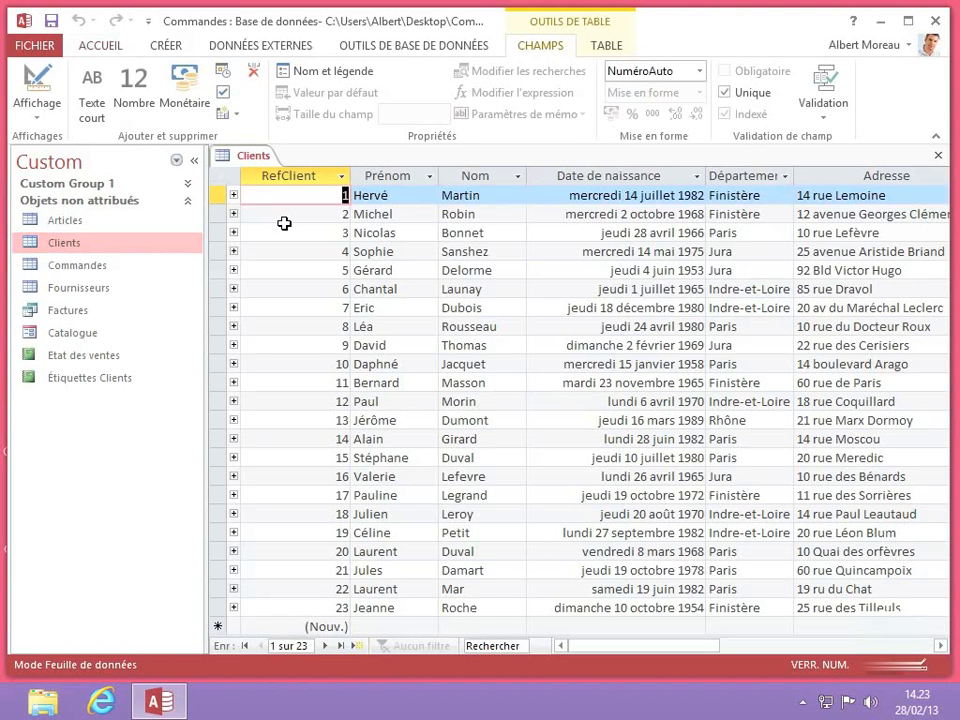
left_click(407, 196)
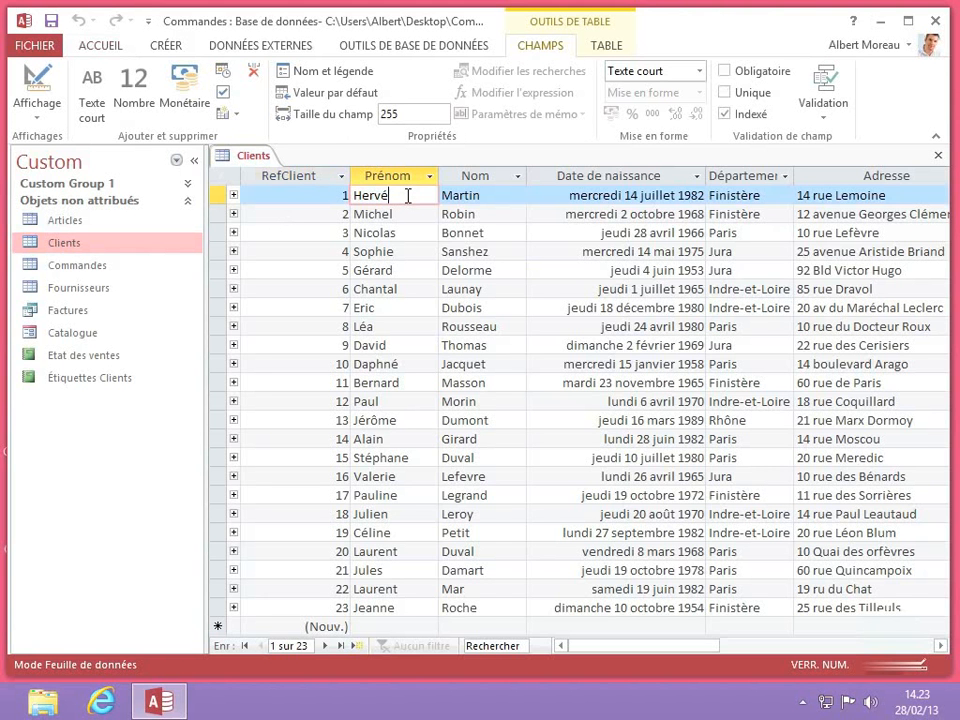
key("BackSpace")
key("BackSpace")
key("BackSpace")
key("BackSpace")
key("BackSpace")
type("Vincent")
key("Tab")
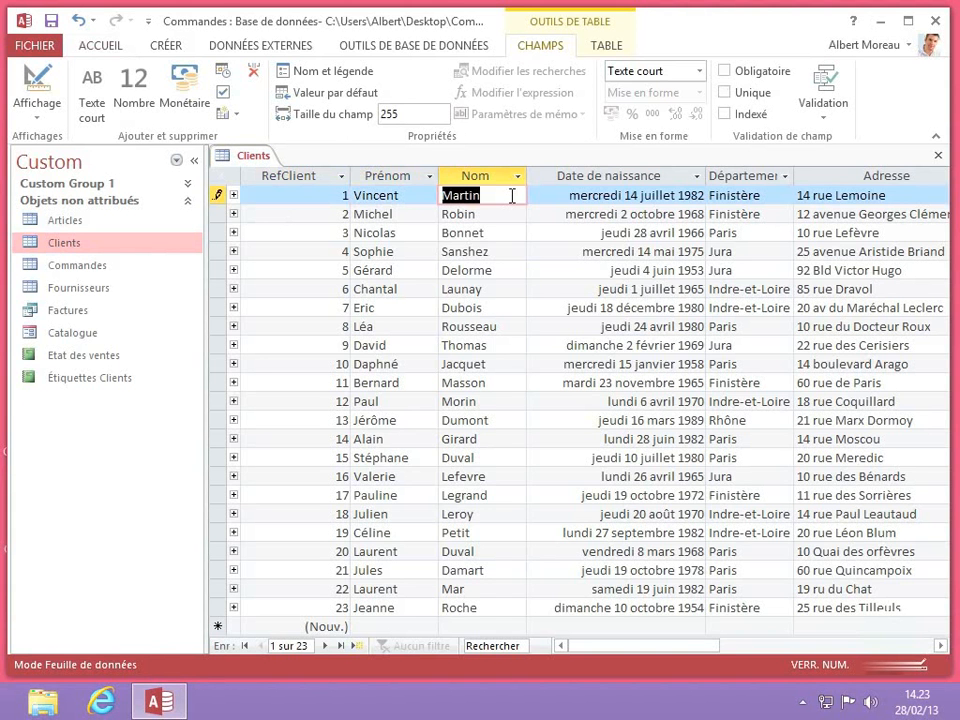
Step: Set the Valeur des Achats of the first client record to 100
key("Tab")
key("Tab")
key("Tab")
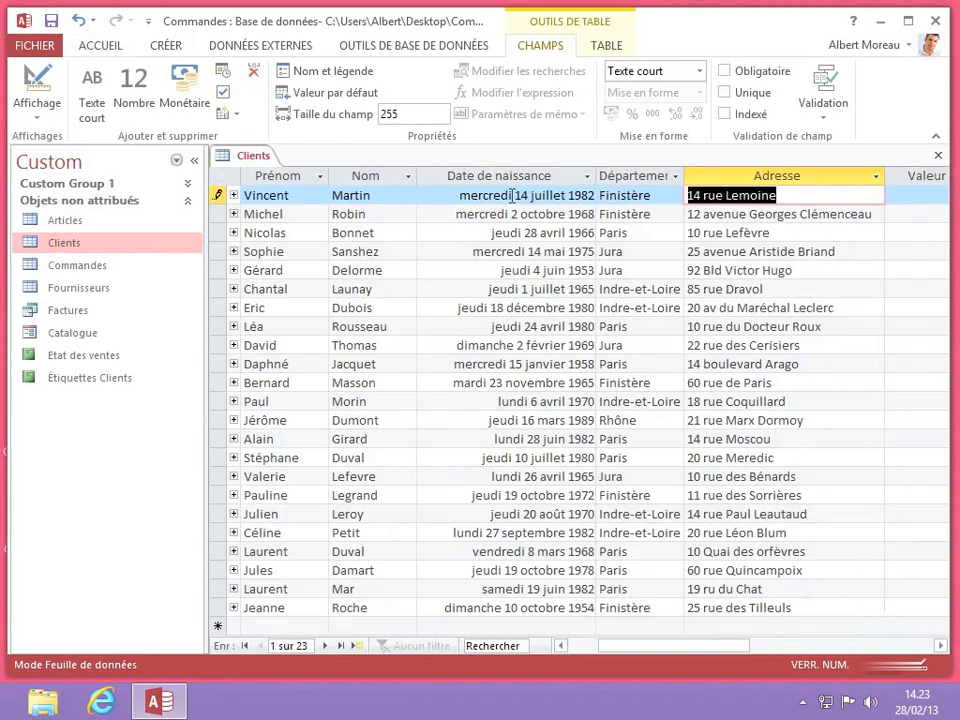
key("Tab")
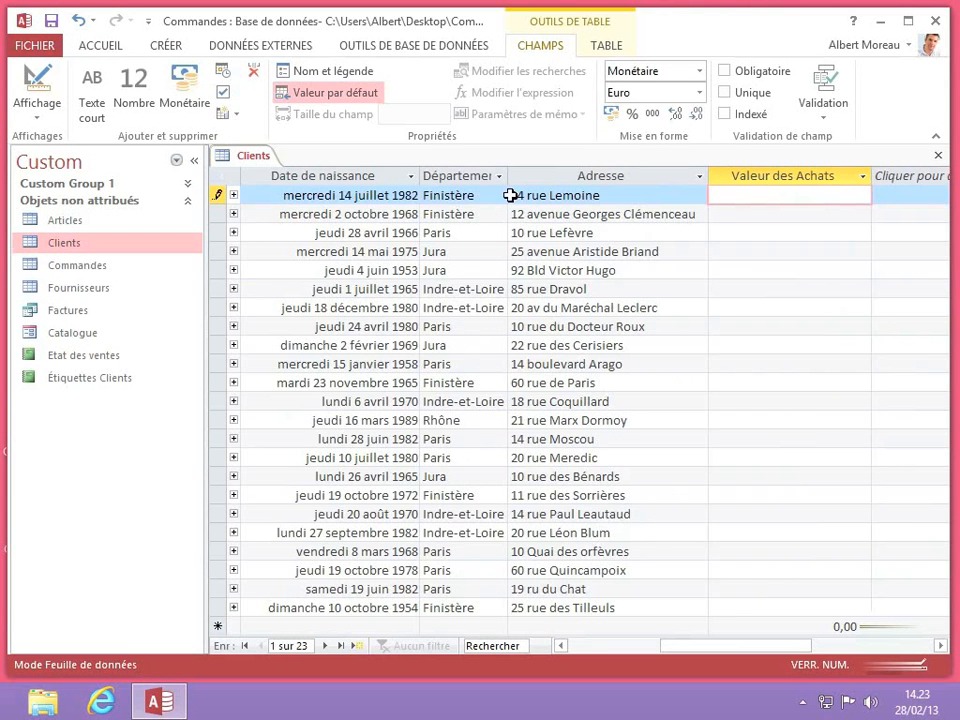
type("100")
key("Down")
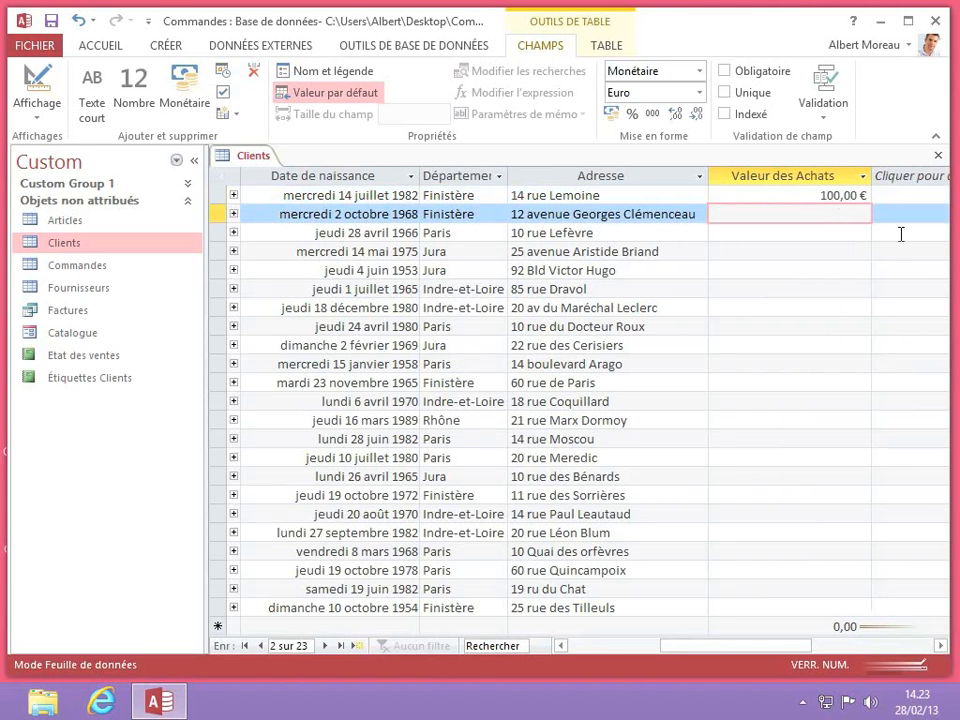
Step: Enter 150, 50, 75 and 100 as the Valeur des Achats of the second to fifth client records
type("150")
key("Down")
type("50")
key("Down")
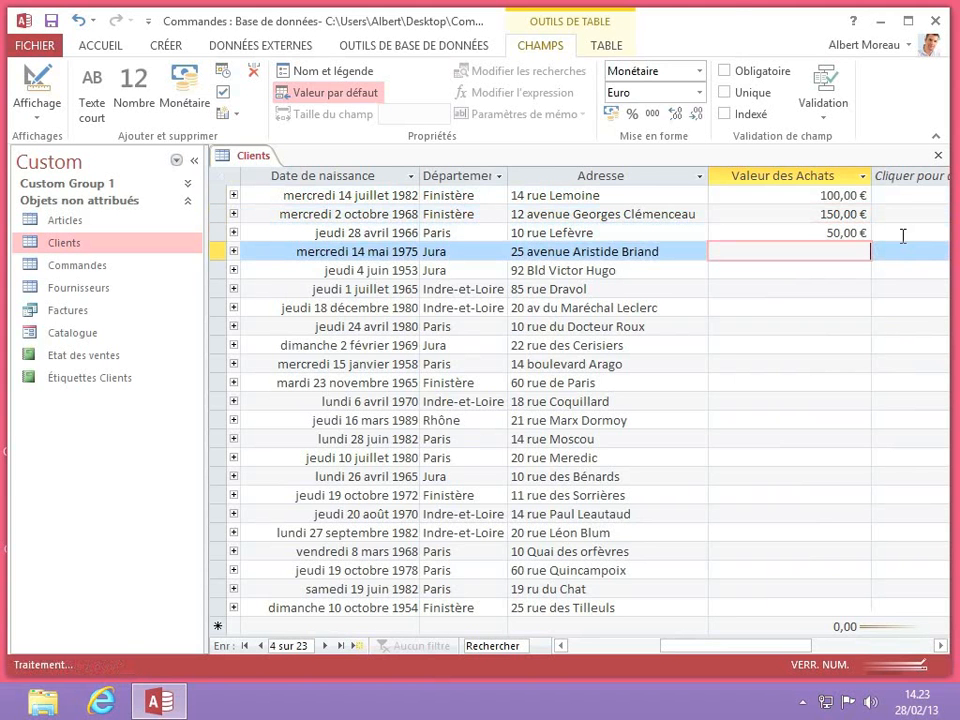
type("75")
key("Down")
type("100")
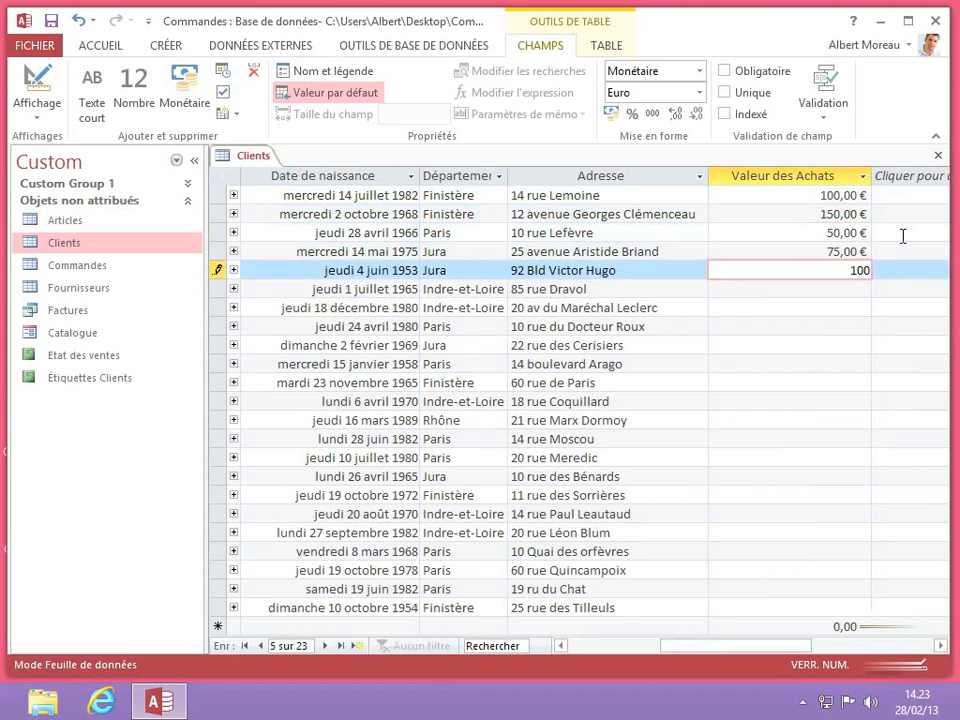
key("Down")
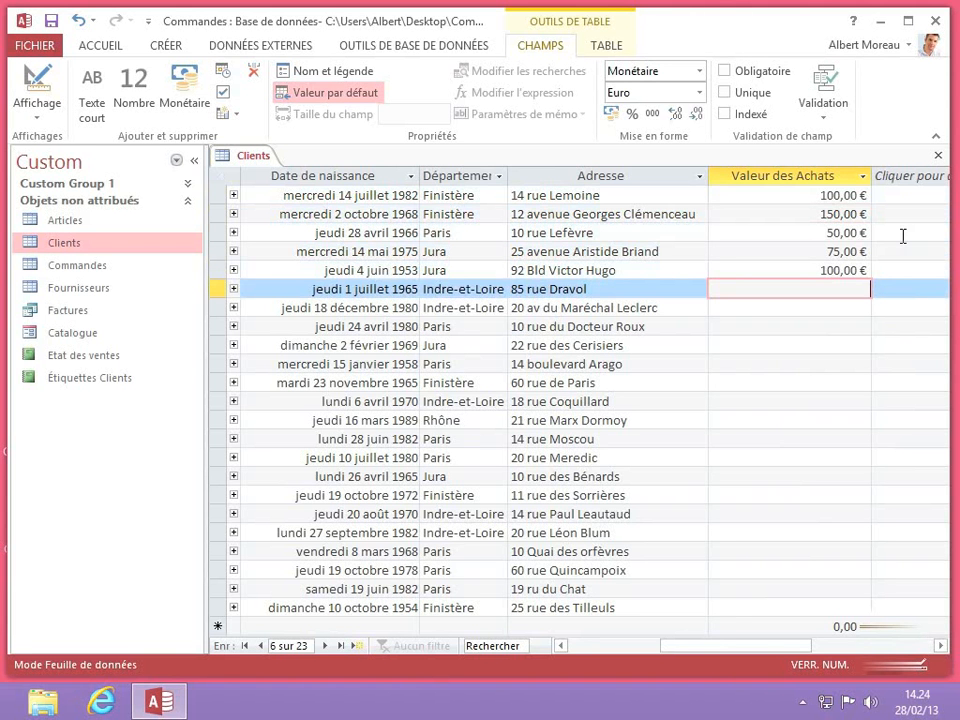
Step: Start a new record at the end of the Clients table with a Valeur des Achats of 100
key("Down")
key("Down")
key("Down")
key("Down")
key("Down")
key("Down")
key("Down")
key("Down")
key("Down")
key("Down")
key("Down")
key("Down")
key("Down")
key("Down")
key("Down")
key("Down")
key("Down")
key("Down")
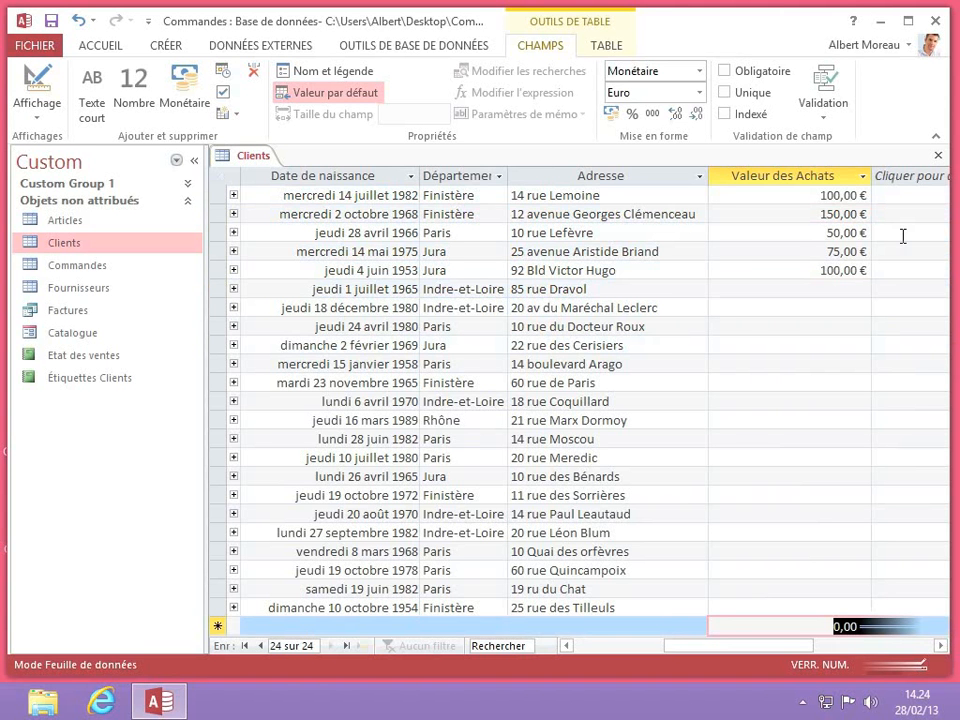
type("10")
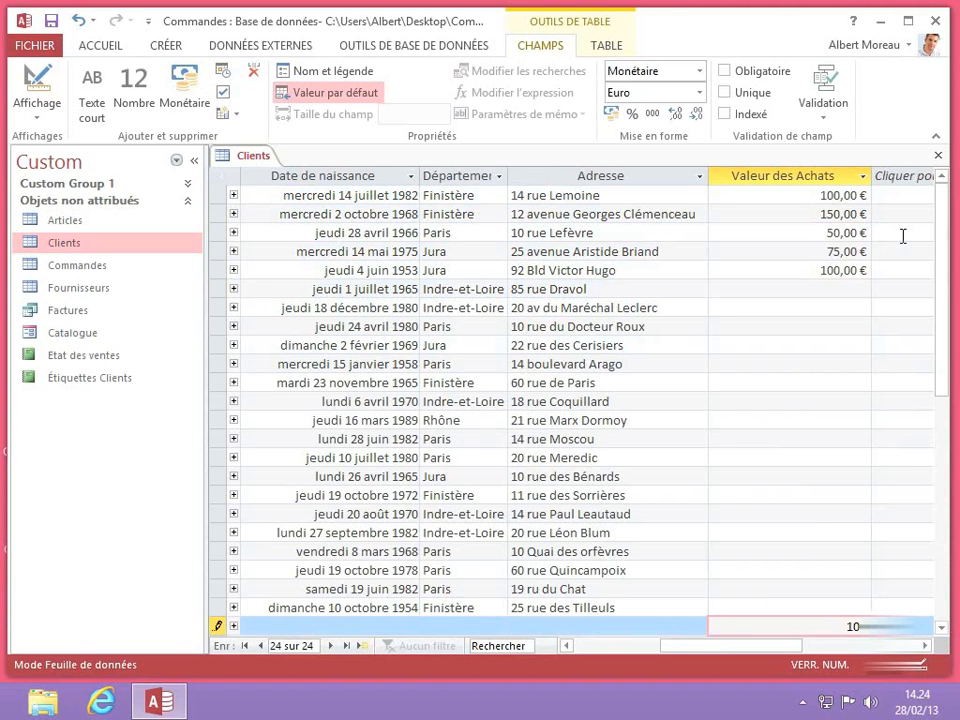
Step: Enter the new client's first name and last name in the Prénom and Nom fields
key("shift+Tab")
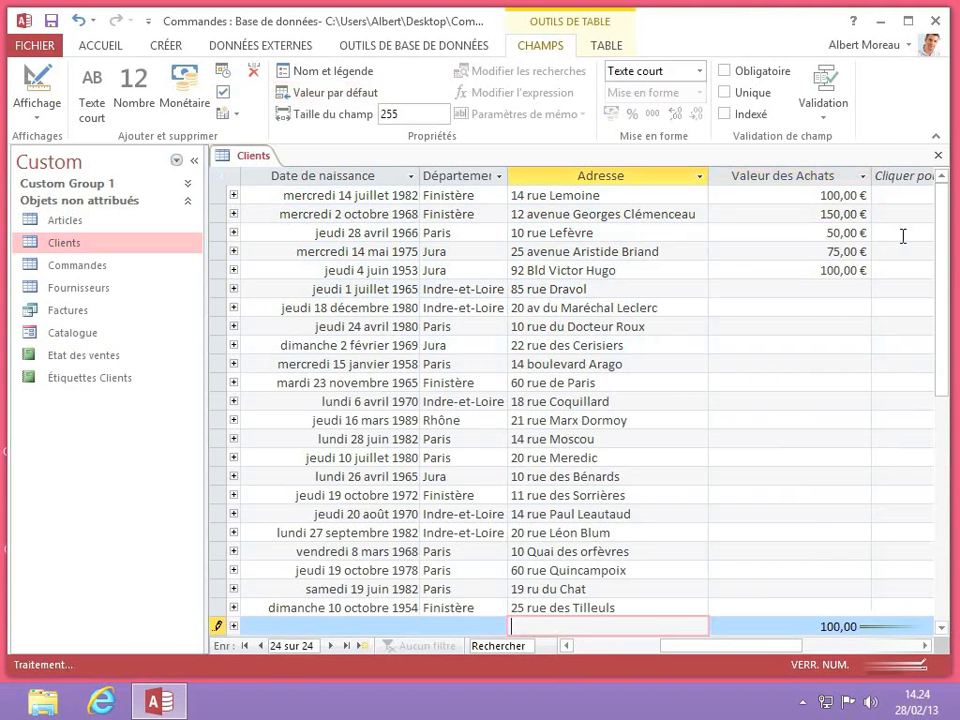
key("shift+Tab")
key("shift+Tab")
key("shift+Tab")
key("shift+Tab")
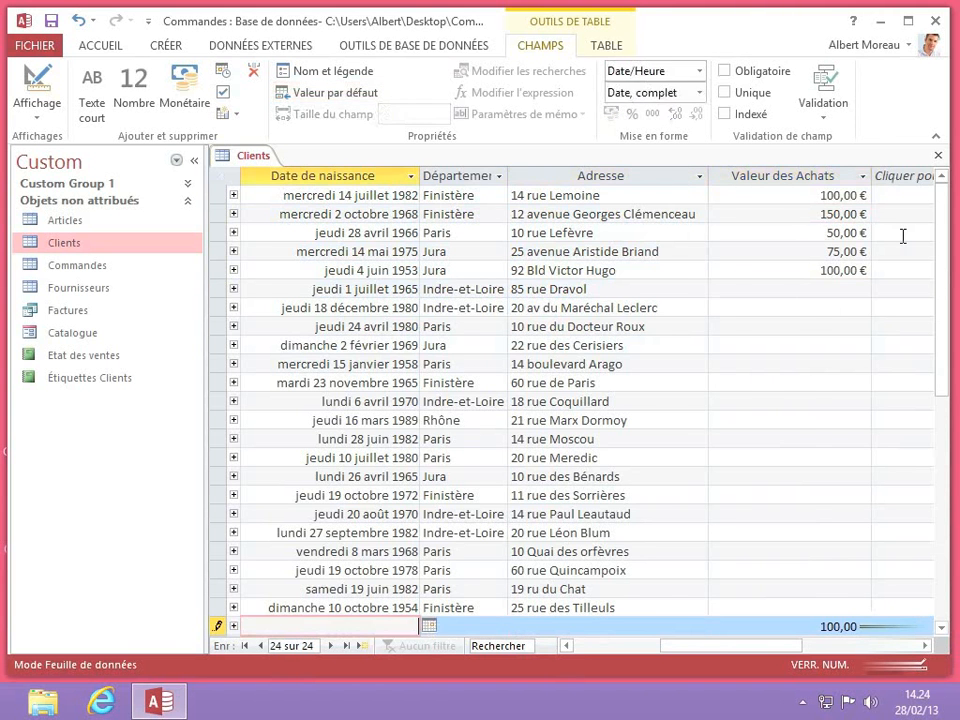
key("shift+Tab")
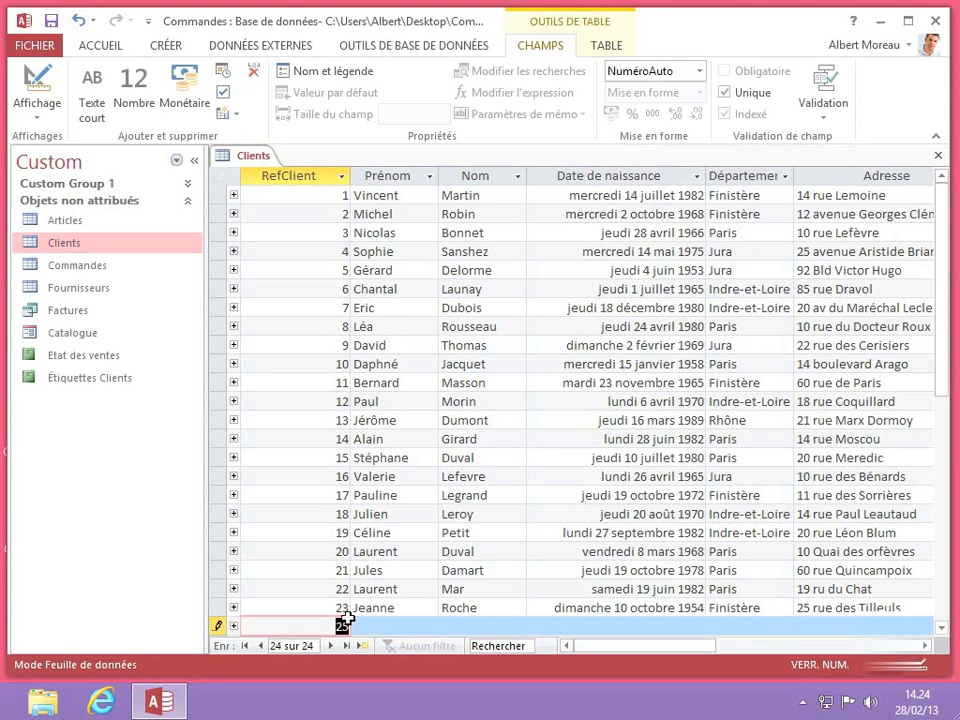
left_click(388, 625)
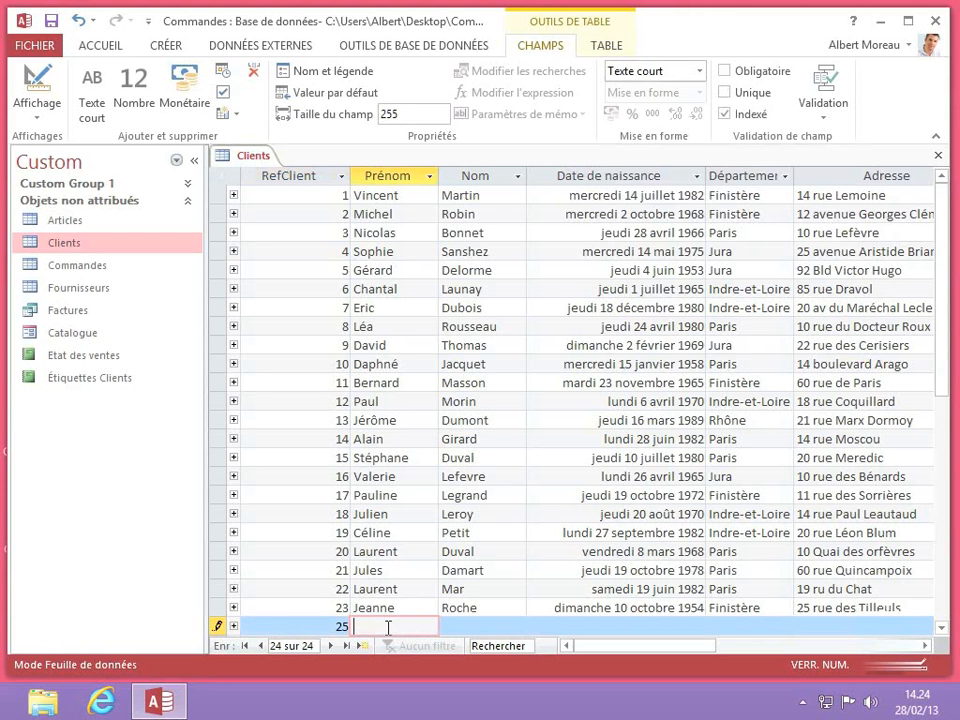
type("Albert")
key("Tab")
type("Mo")
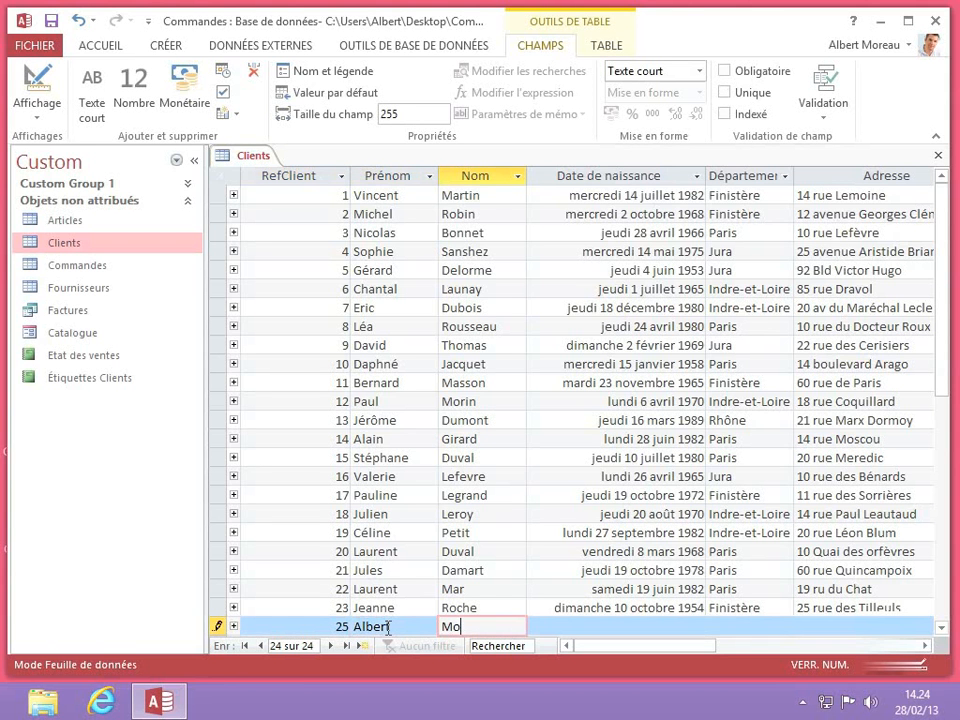
type("reau")
Step: Set the new client's Département to Paris and fill in the street address under Adresse
left_click(739, 626)
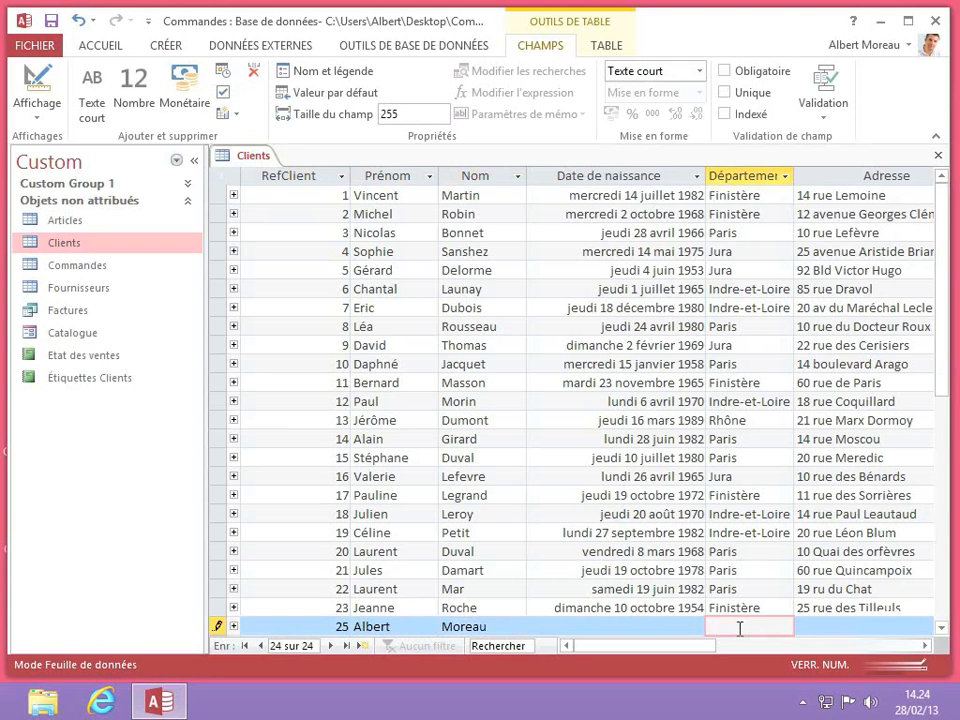
type("Paris")
left_click(813, 627)
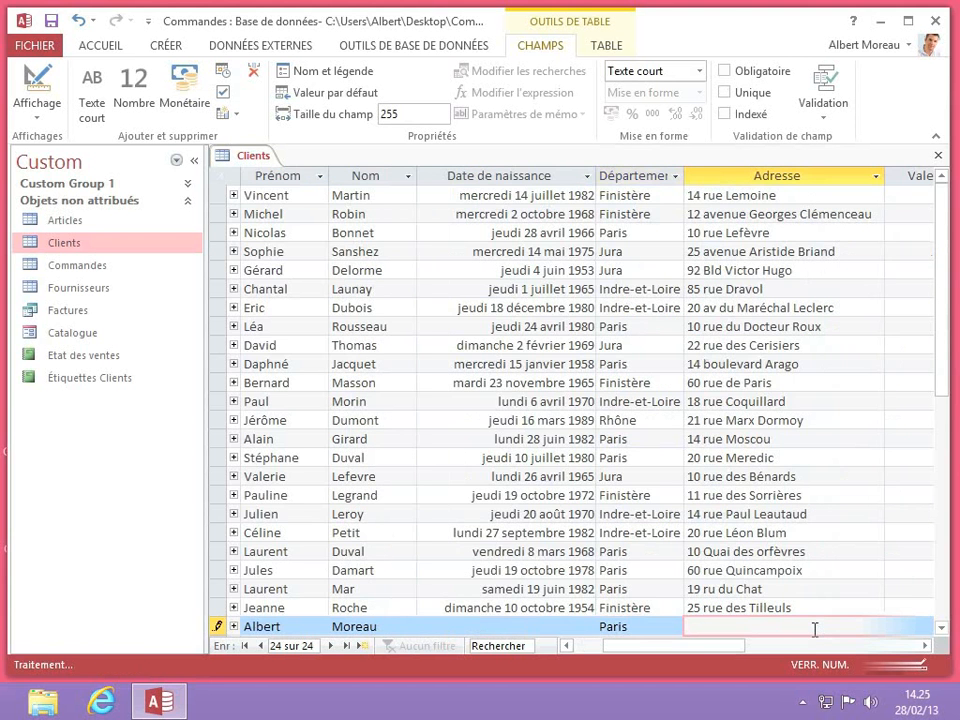
type("4 r")
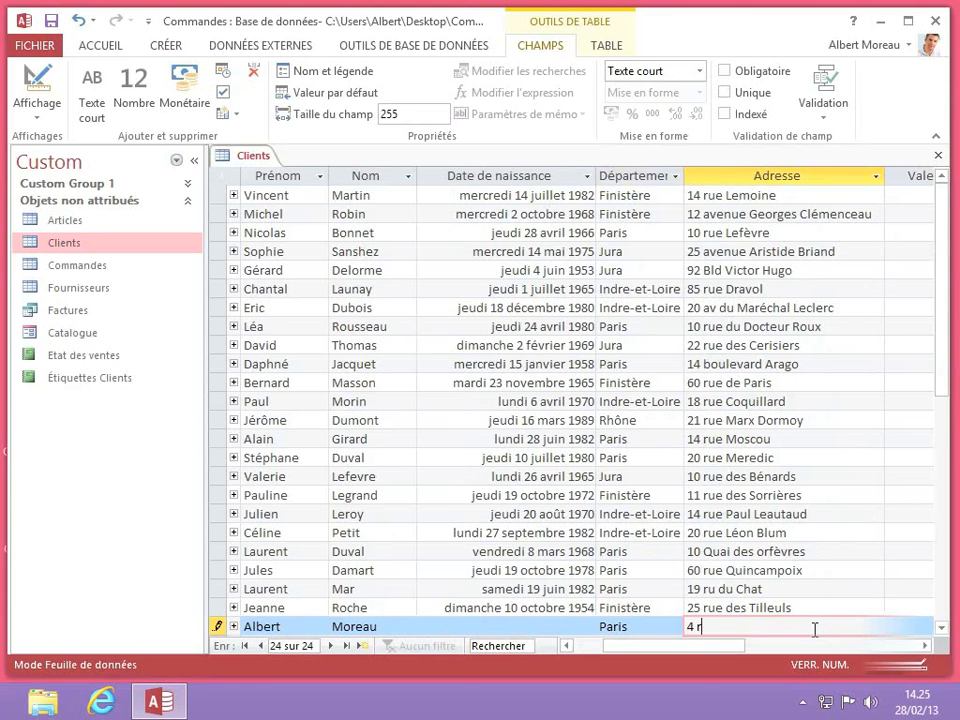
type("ue de Moscou")
key("Tab")
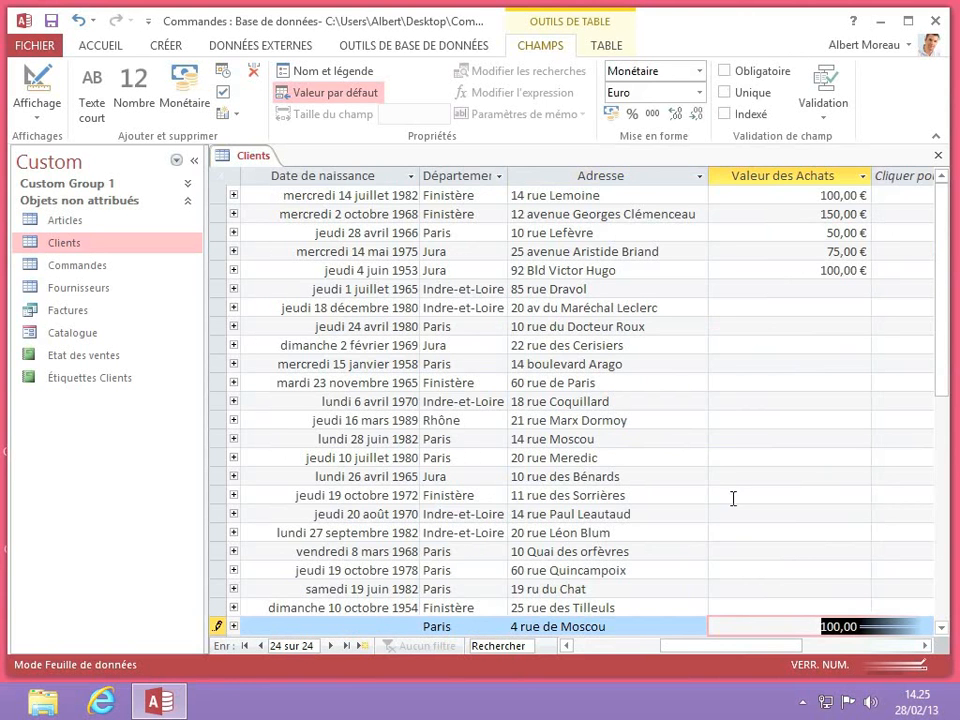
Step: Save the Clients table and close it
right_click(257, 164)
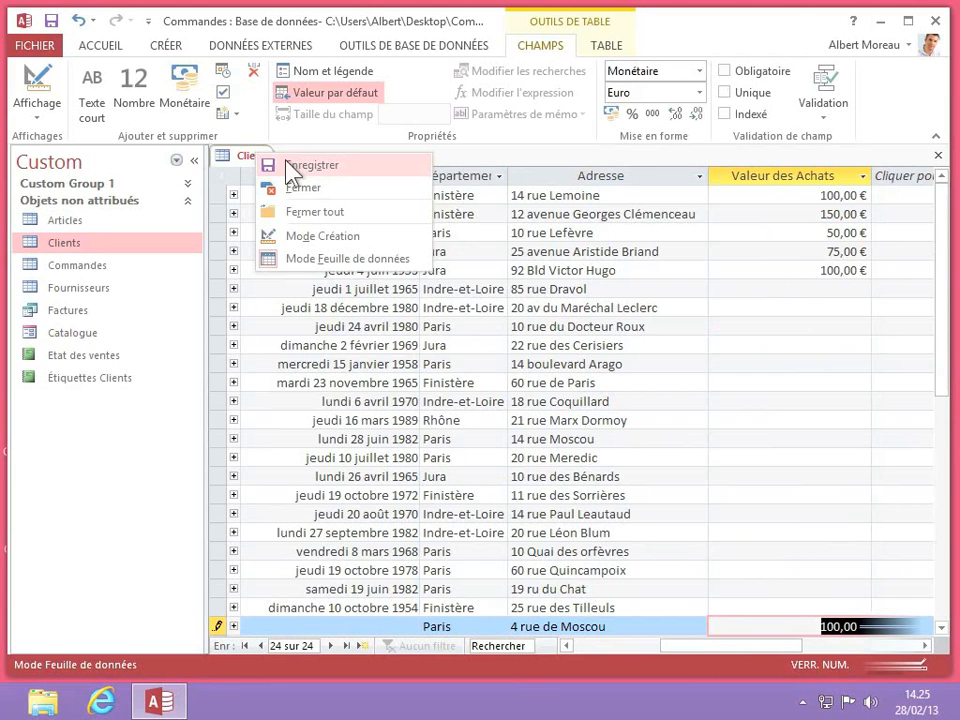
left_click(51, 21)
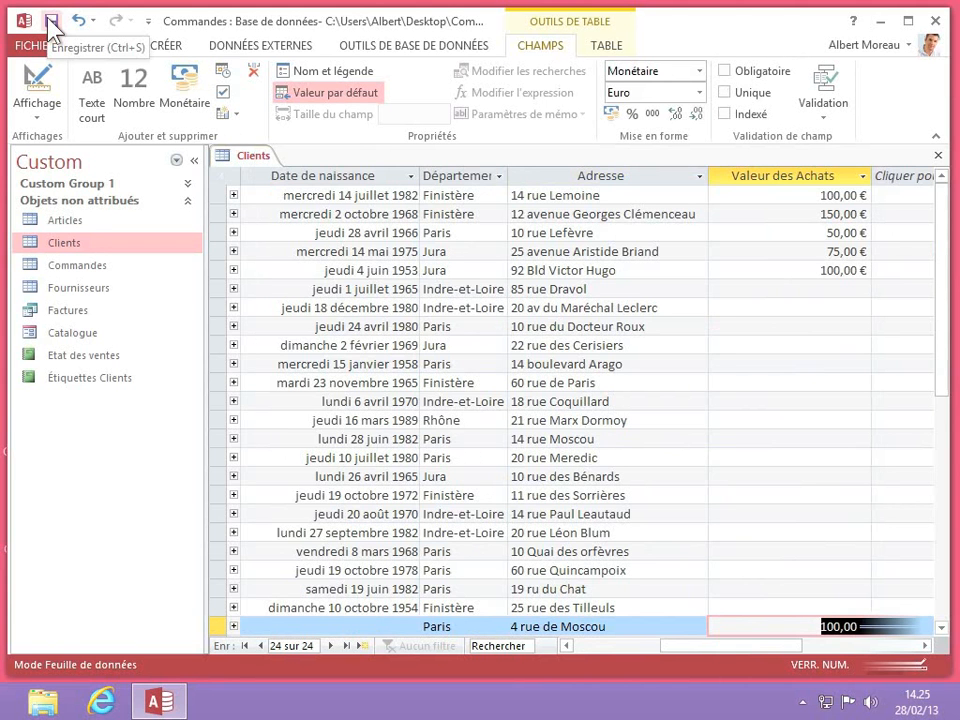
right_click(255, 158)
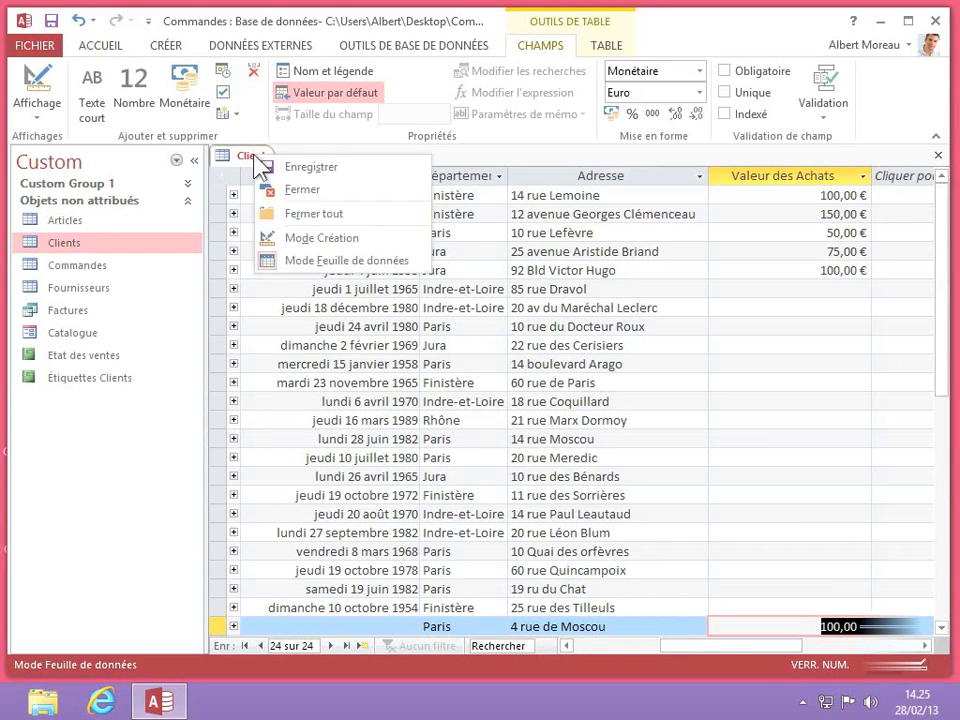
left_click(312, 197)
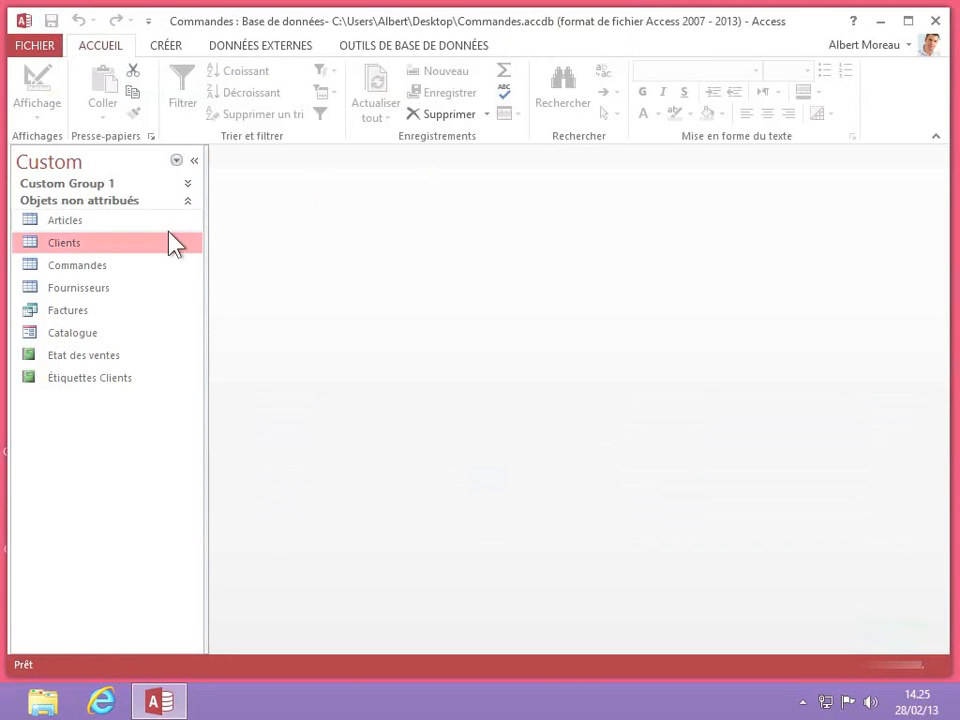
Step: Reopen the Clients table and check the newly added client record at its end
double_click(57, 247)
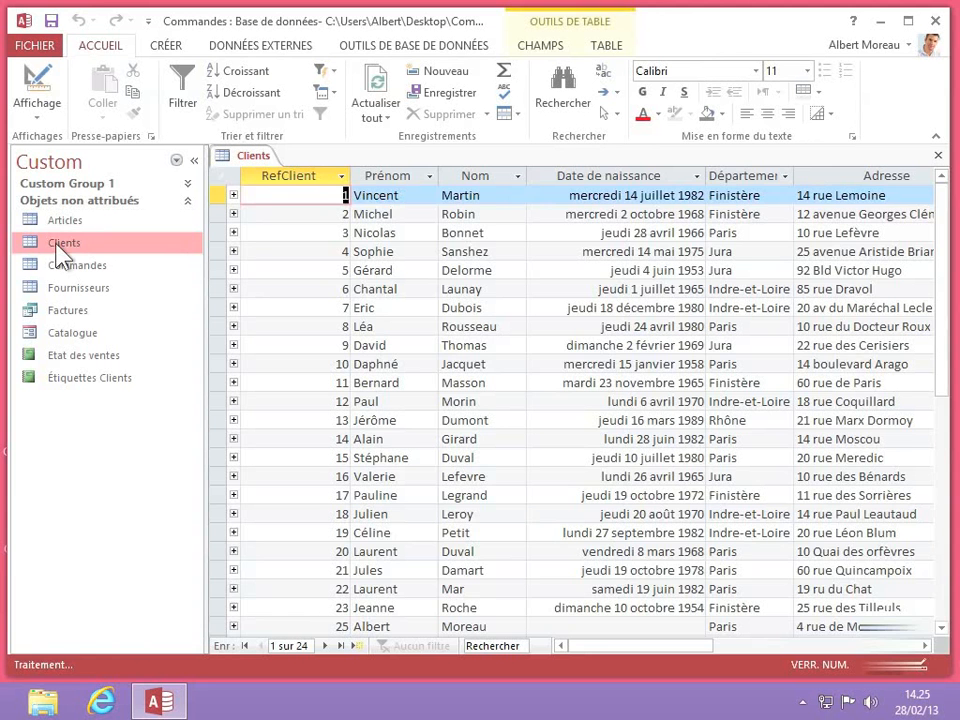
scroll(582, 435, "down", 2)
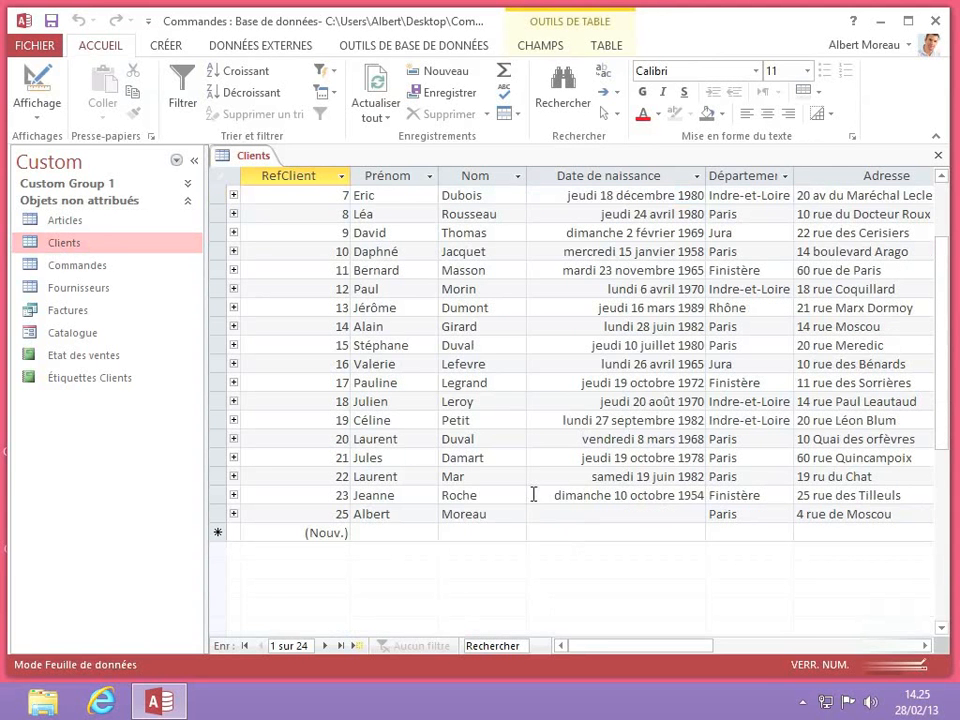
left_click(735, 516)
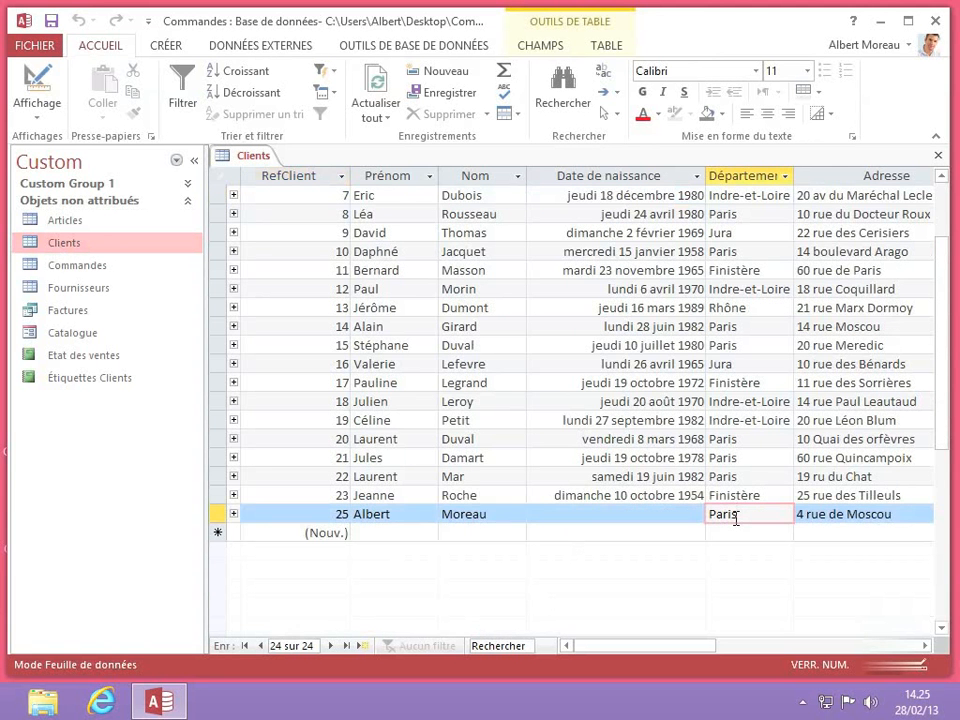